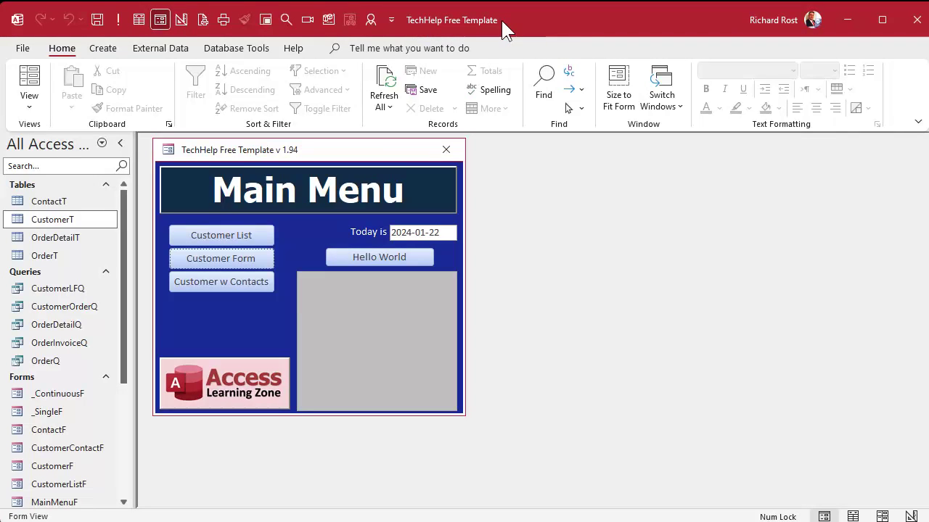
Open and close the Customer List form, then open the CustomerT table in Datasheet View.
{"action": "left_click", "coordinate": [221, 235]}
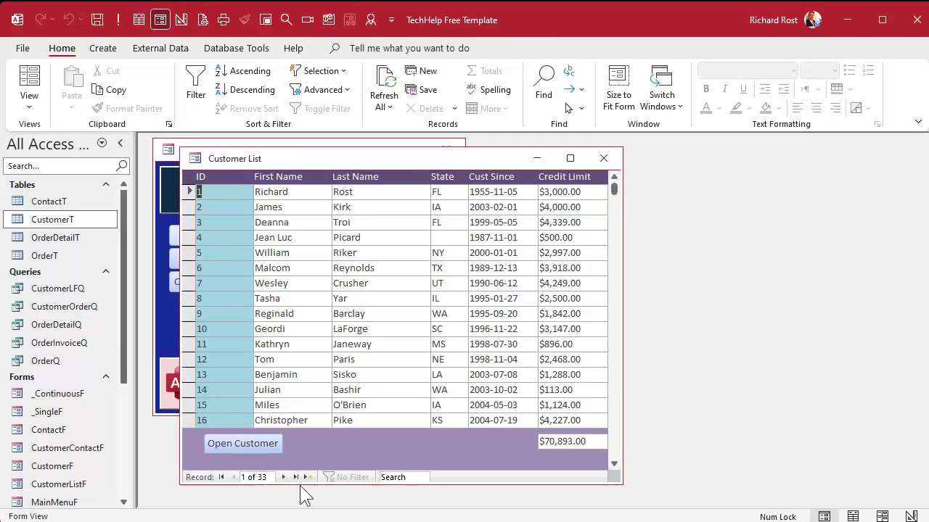
{"action": "left_click", "coordinate": [595, 164]}
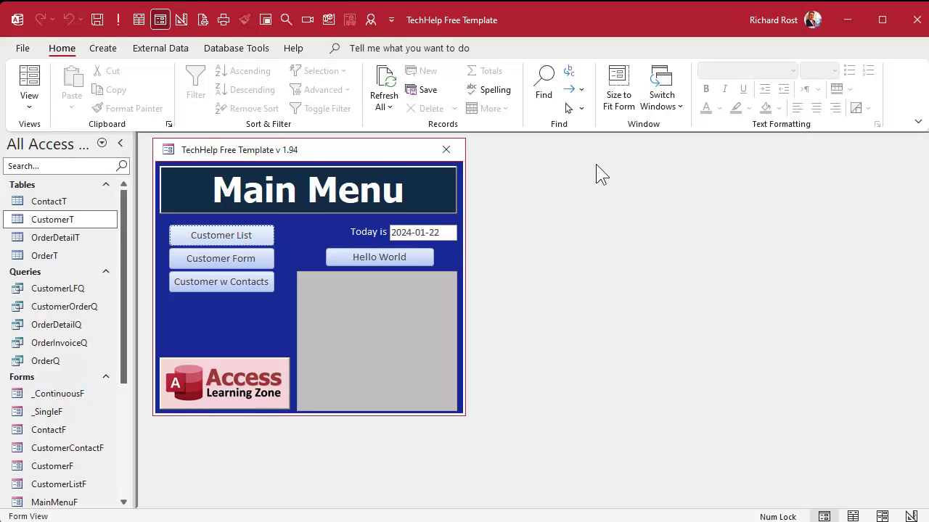
{"action": "double_click", "coordinate": [101, 218]}
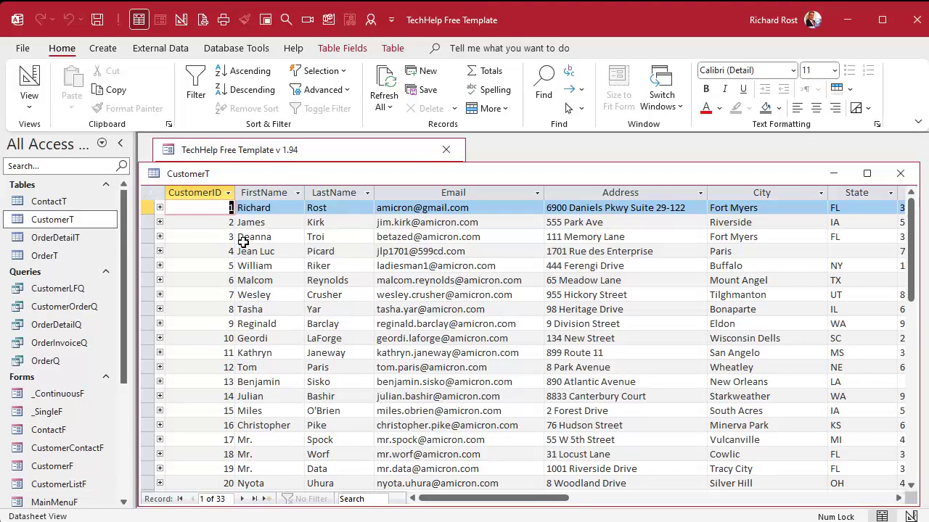
In CustomerT's Design View, add a Number field named SortOrder below IsActive and save.
{"action": "left_click_drag", "start_coordinate": [292, 174], "coordinate": [304, 155]}
{"action": "right_click", "coordinate": [304, 155]}
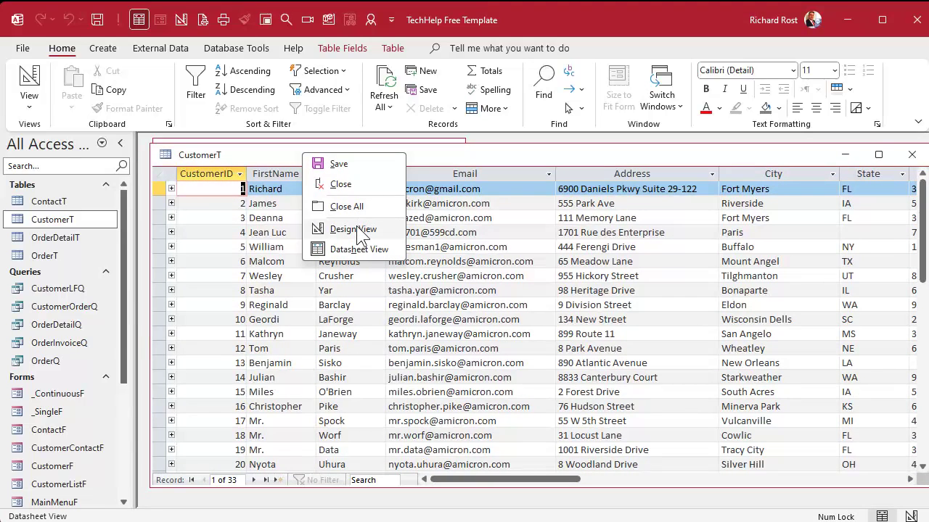
{"action": "left_click", "coordinate": [354, 230]}
{"action": "scroll", "coordinate": [275, 228], "scroll_direction": "down", "scroll_amount": 4}
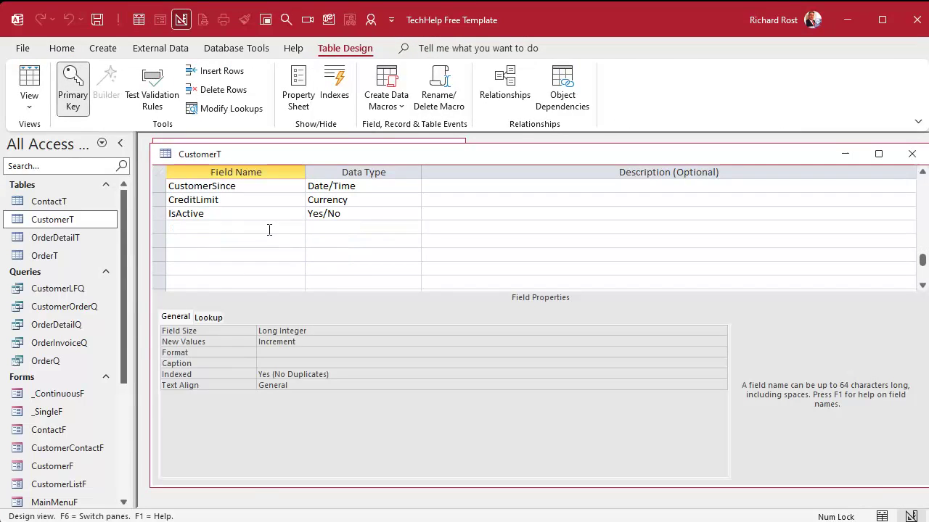
{"action": "left_click", "coordinate": [269, 229]}
{"action": "type", "text": "SortOrder"}
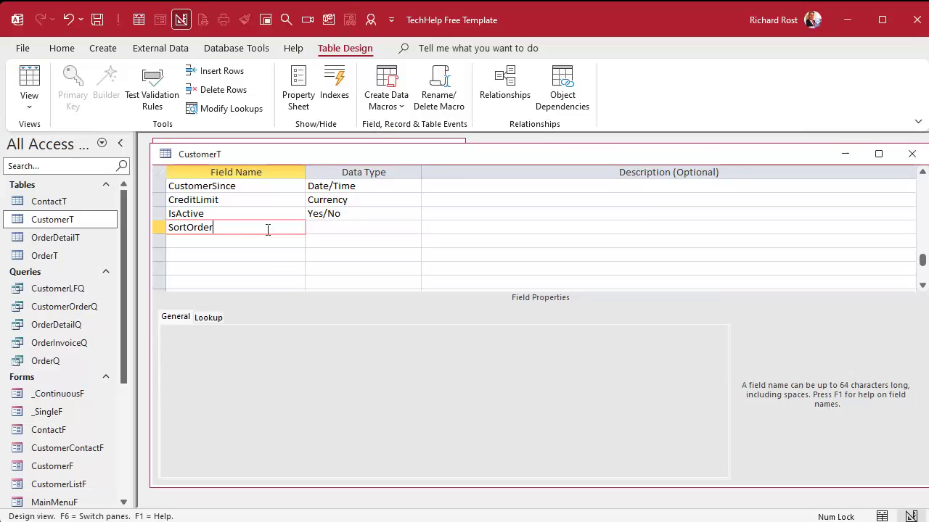
{"action": "key", "text": "Tab"}
{"action": "type", "text": "n"}
{"action": "key", "text": "Tab"}
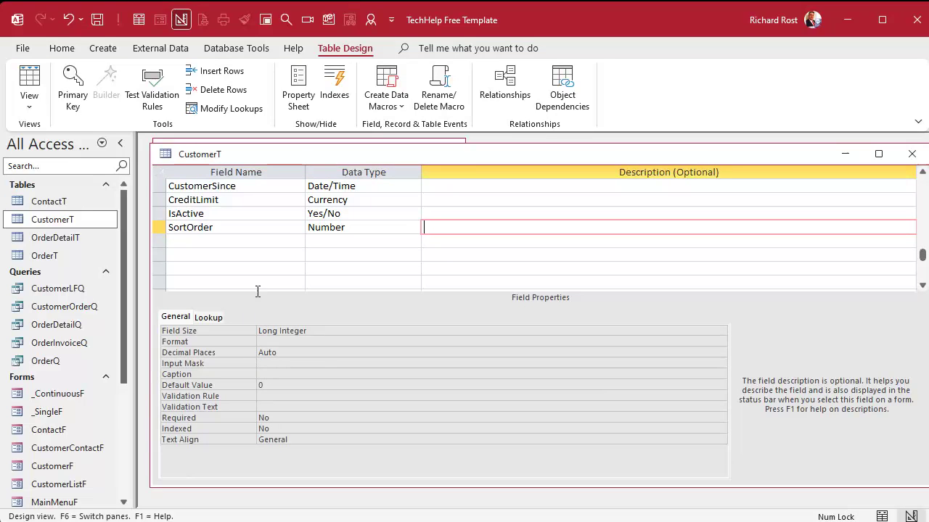
{"action": "key", "text": "Tab"}
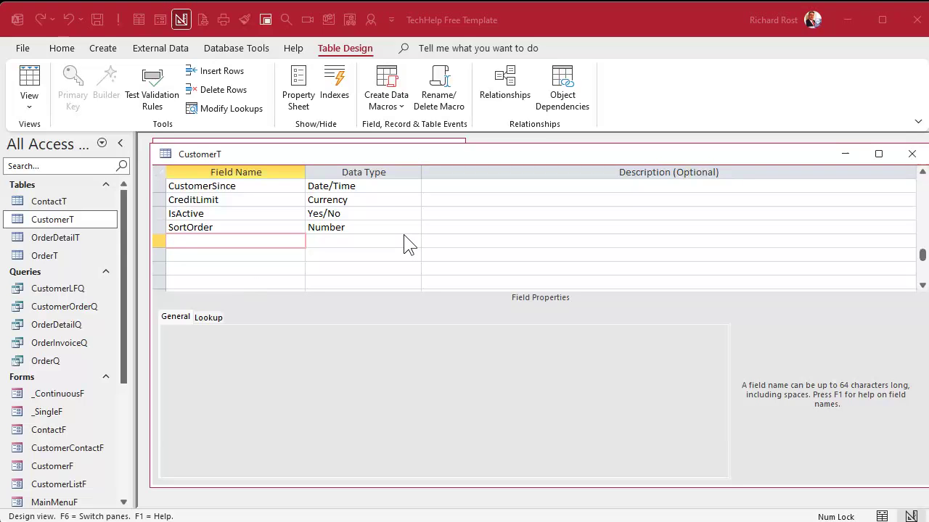
{"action": "left_click", "coordinate": [912, 154]}
{"action": "left_click", "coordinate": [465, 284]}
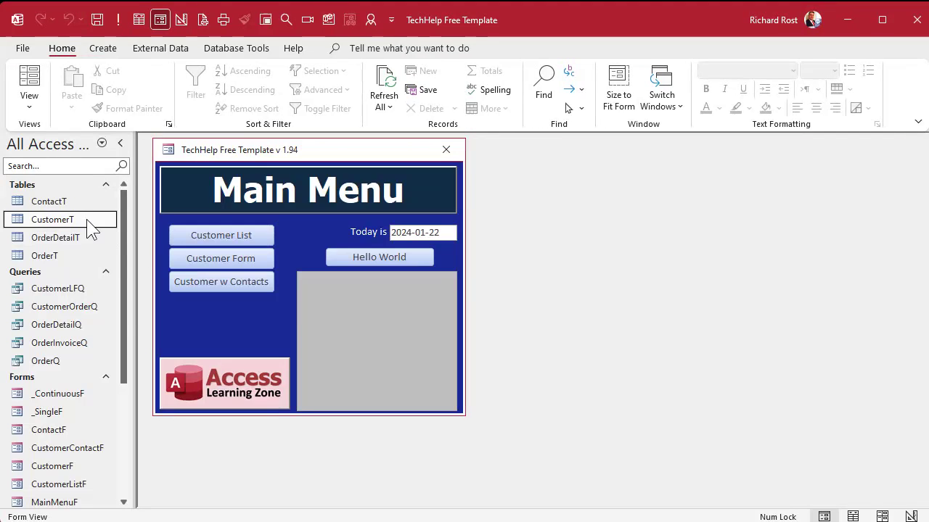
Reopen CustomerT, drag the SortOrder column next to CustomerID, and close the table.
{"action": "double_click", "coordinate": [86, 219]}
{"action": "left_click_drag", "start_coordinate": [467, 497], "coordinate": [693, 498]}
{"action": "left_click", "coordinate": [488, 192]}
{"action": "left_click_drag", "start_coordinate": [488, 192], "coordinate": [245, 202]}
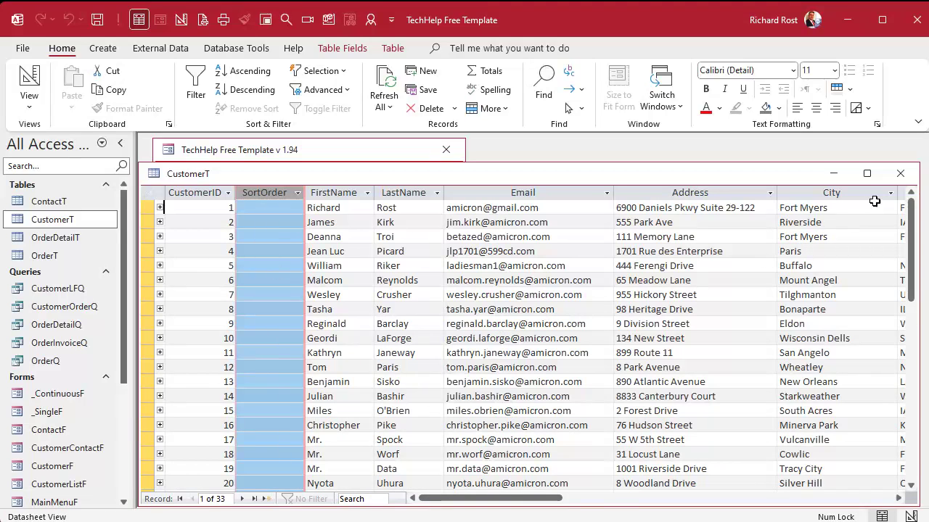
{"action": "left_click", "coordinate": [901, 176]}
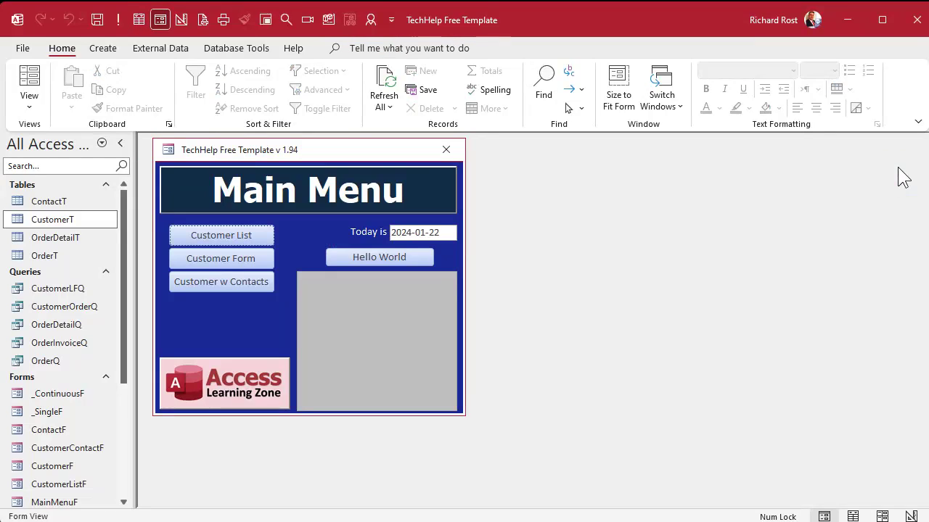
Start a new Query Design and add the CustomerT table, enlarging its field list.
{"action": "left_click", "coordinate": [108, 51]}
{"action": "left_click", "coordinate": [240, 96]}
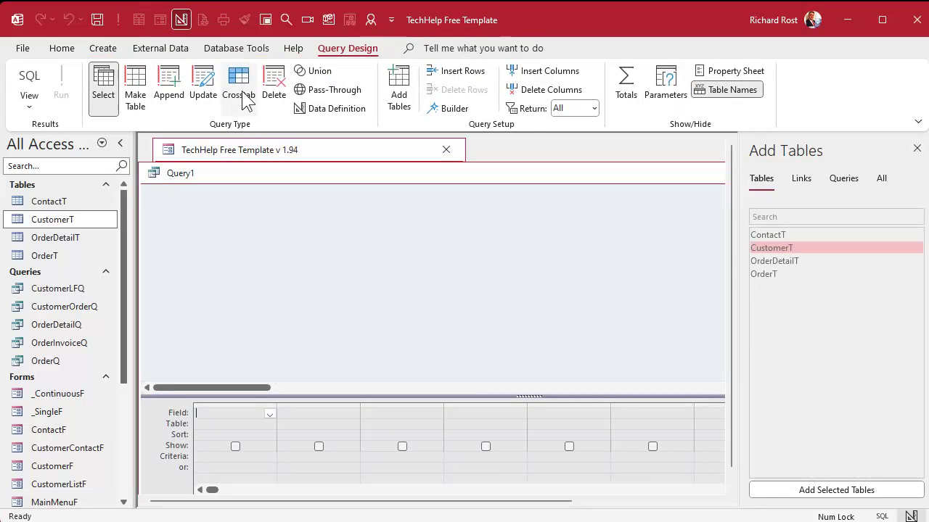
{"action": "left_click_drag", "start_coordinate": [49, 221], "coordinate": [183, 179]}
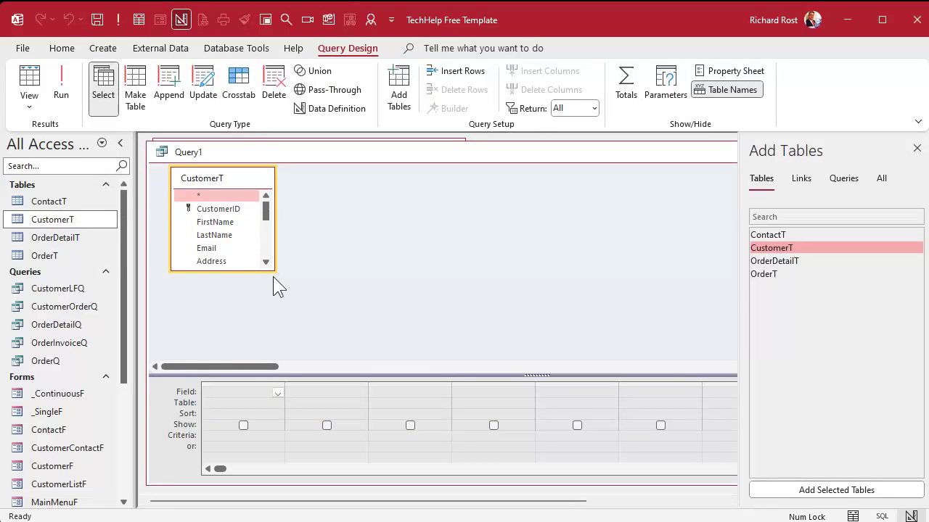
{"action": "left_click_drag", "start_coordinate": [269, 270], "coordinate": [322, 335]}
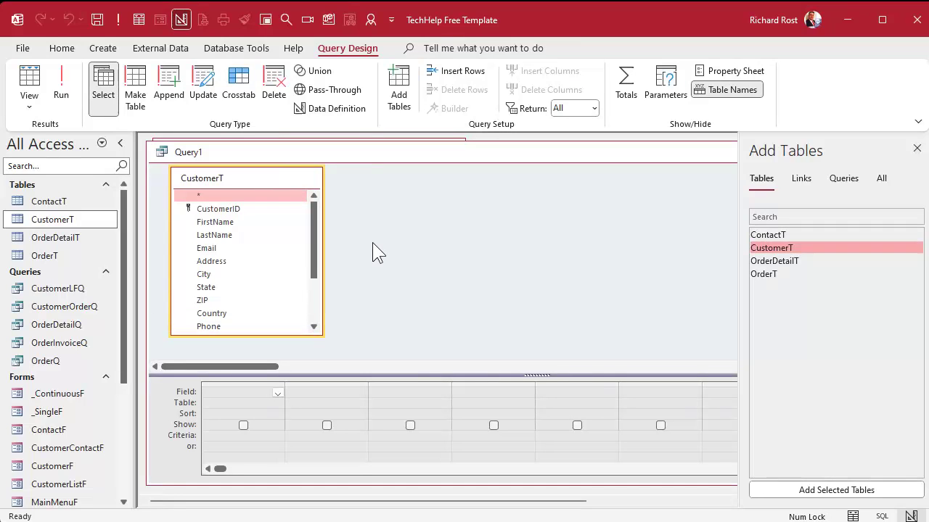
Add CustomerID and SortOrder to the grid, close Add Tables, and select the third column.
{"action": "double_click", "coordinate": [240, 209]}
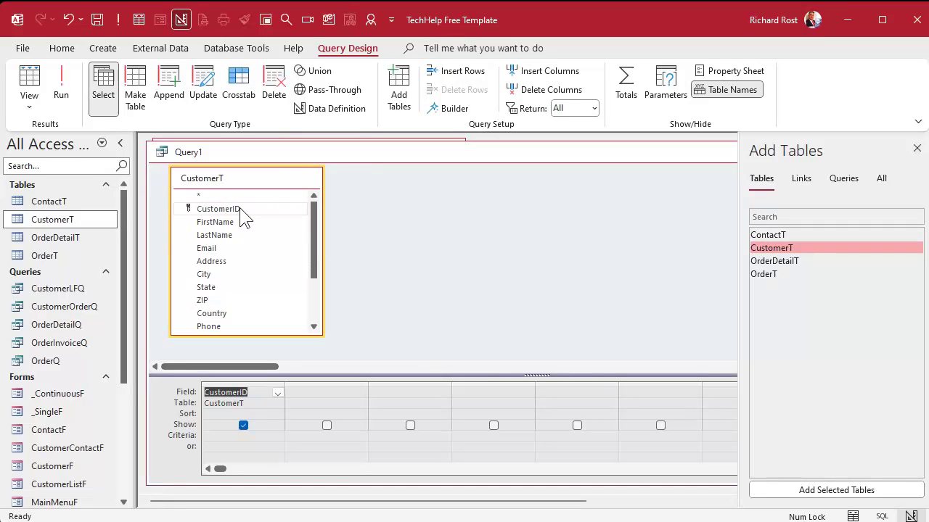
{"action": "left_click_drag", "start_coordinate": [317, 221], "coordinate": [318, 263]}
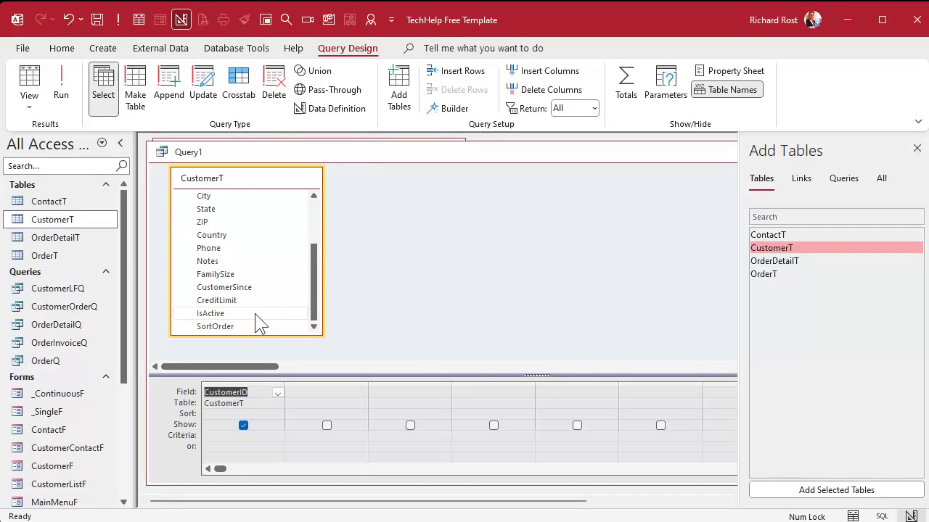
{"action": "double_click", "coordinate": [232, 330]}
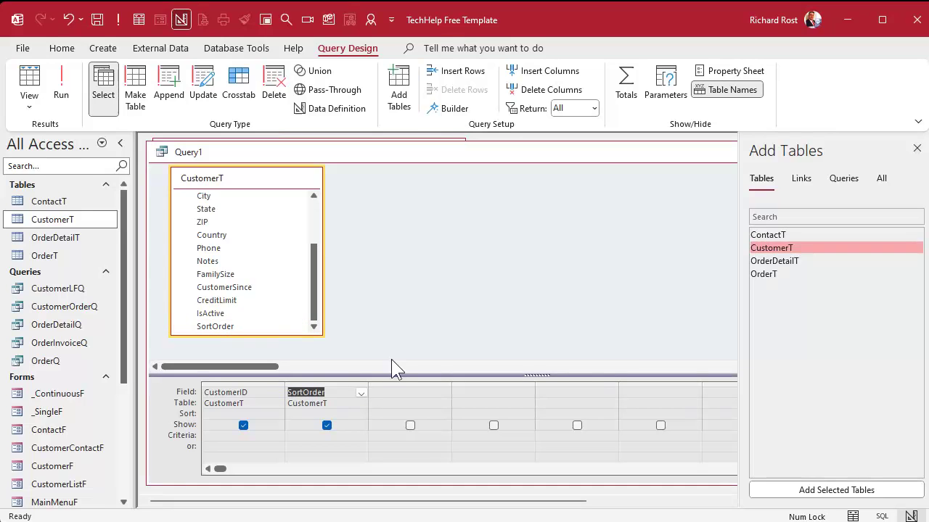
{"action": "left_click", "coordinate": [399, 393]}
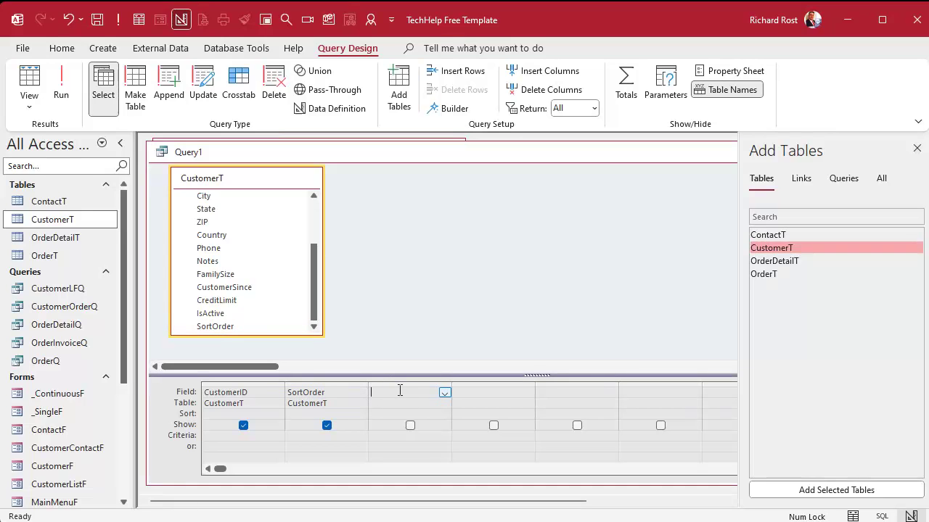
{"action": "left_click", "coordinate": [916, 148]}
{"action": "left_click", "coordinate": [393, 395]}
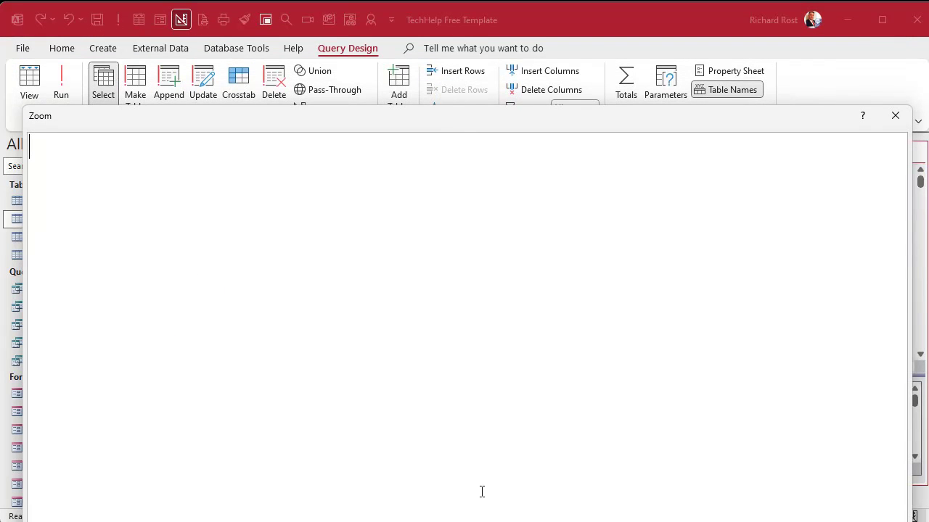
In the Zoom box, type X: DCount("CustomerID","CustomerT","CustomerID<" & CustomerID).
{"action": "left_click_drag", "start_coordinate": [502, 519], "coordinate": [501, 432]}
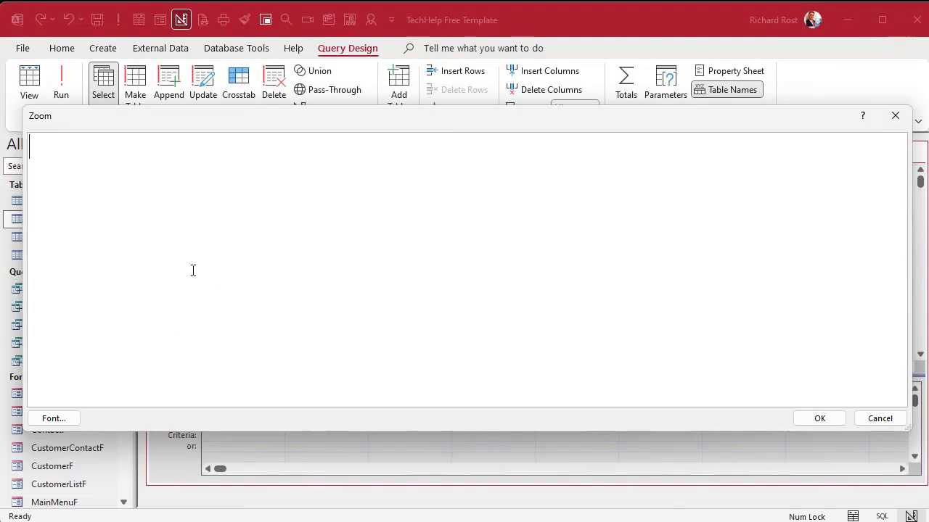
{"action": "type", "text": "X: "}
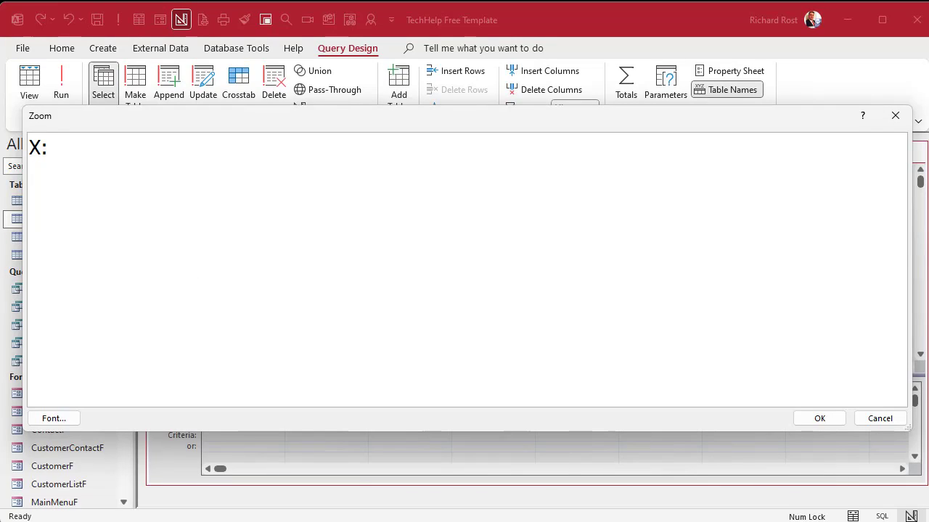
{"action": "type", "text": "DCount("}
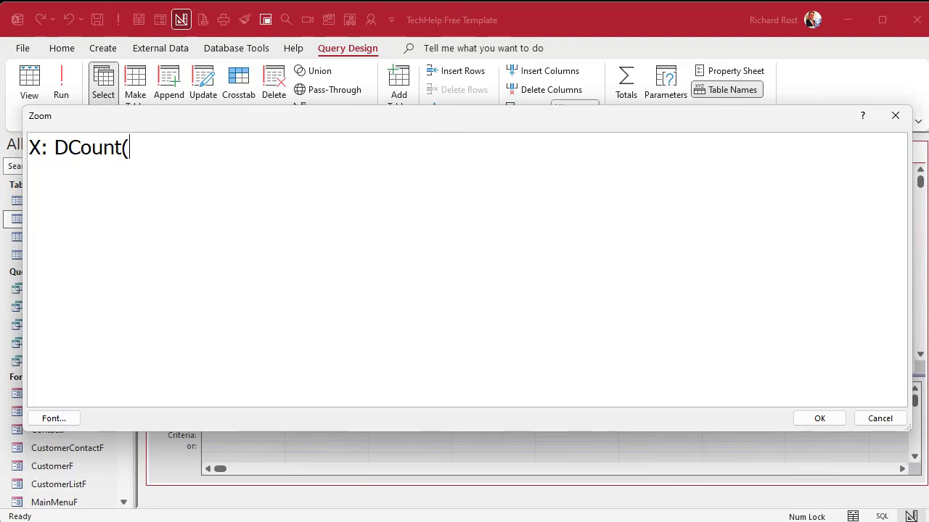
{"action": "type", "text": "\""}
{"action": "type", "text": "Count"}
{"action": "key", "text": "BackSpace"}
{"action": "key", "text": "BackSpace"}
{"action": "key", "text": "BackSpace"}
{"action": "key", "text": "BackSpace"}
{"action": "type", "text": "ustomerID\","}
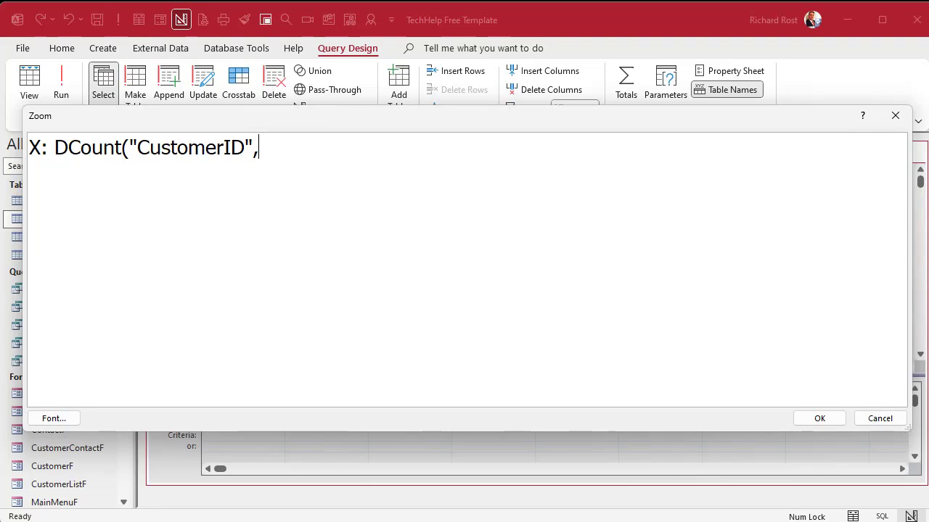
{"action": "type", "text": "\"CustomerT"}
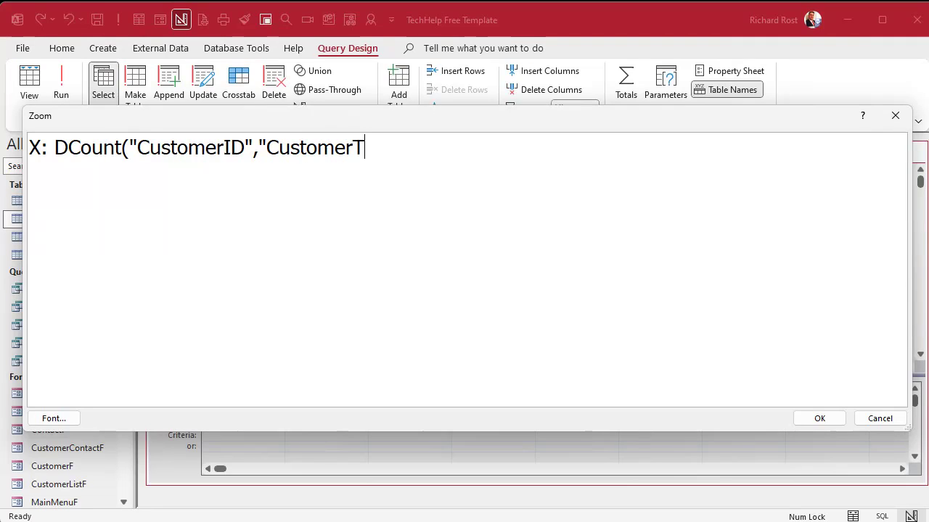
{"action": "type", "text": "\",\"CustomerID<"}
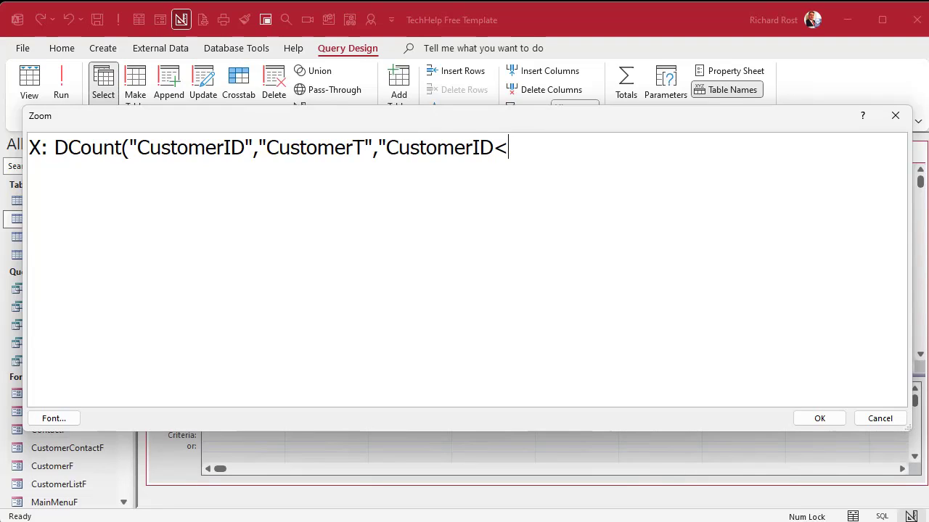
{"action": "type", "text": "\" & CustomerID)"}
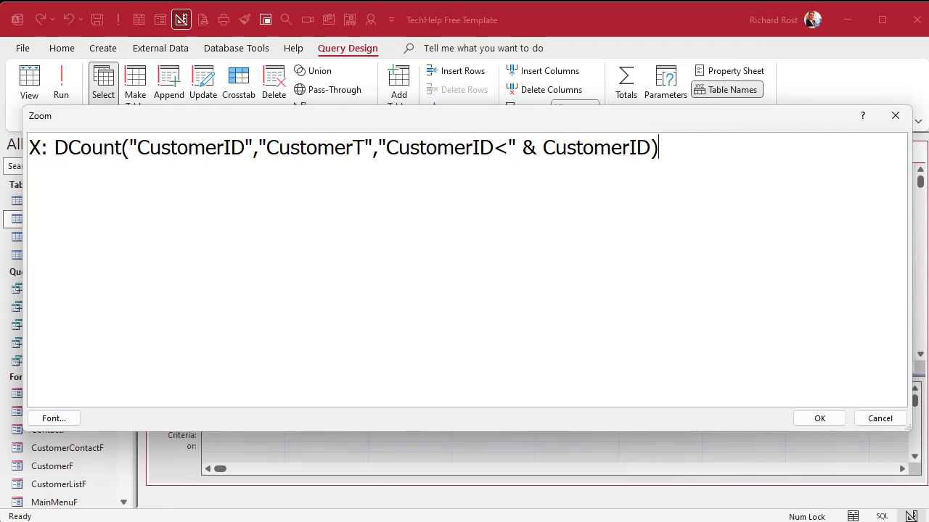
Rework the criteria ending back to "CustomerID<" & CustomerID and accept the expression into column X.
{"action": "double_click", "coordinate": [605, 147]}
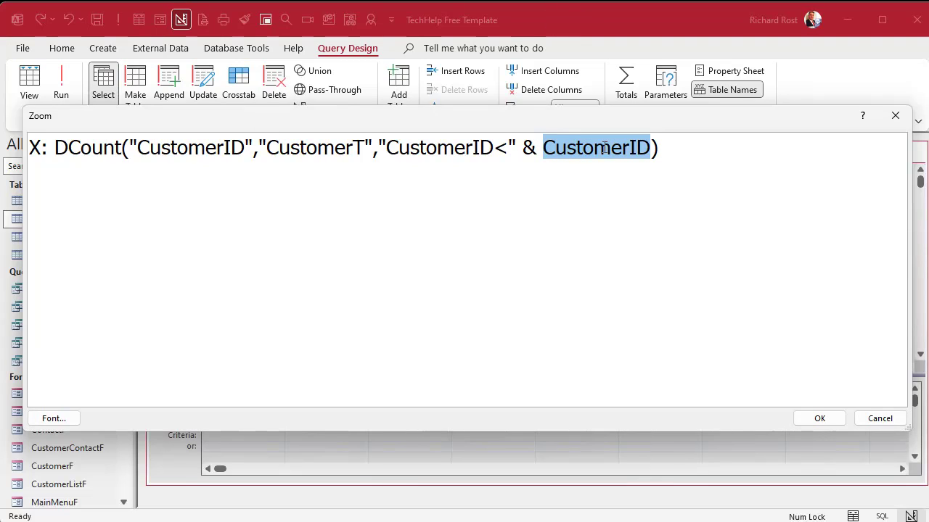
{"action": "left_click", "coordinate": [506, 148]}
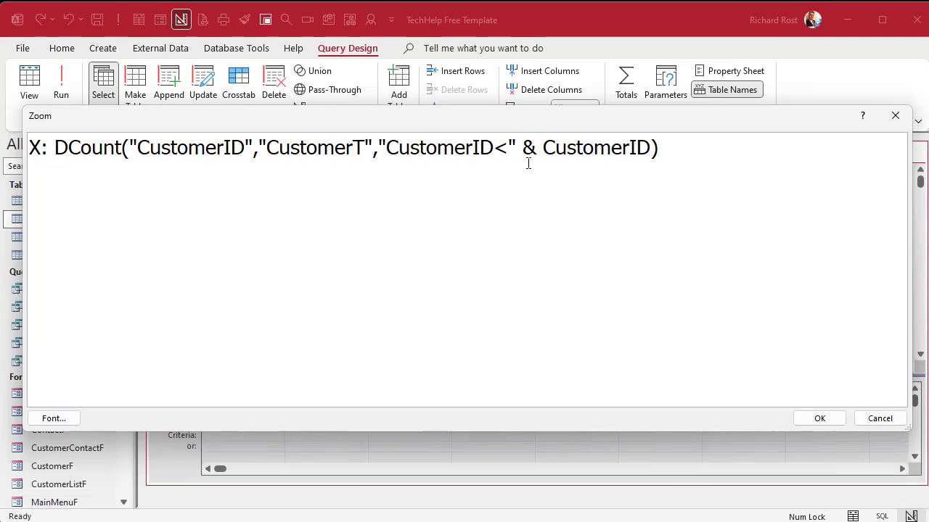
{"action": "left_click_drag", "start_coordinate": [509, 149], "coordinate": [704, 149]}
{"action": "key", "text": "ctrl+c"}
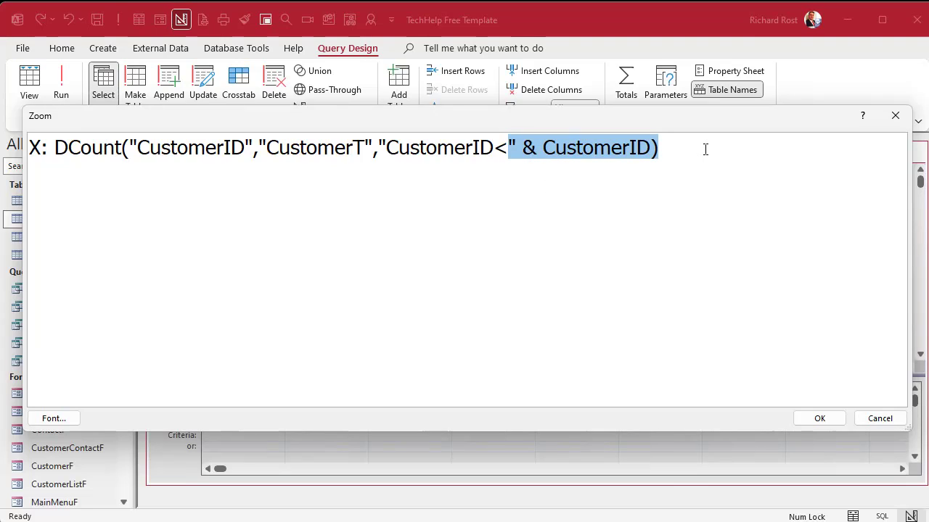
{"action": "key", "text": "Delete"}
{"action": "type", "text": "3"}
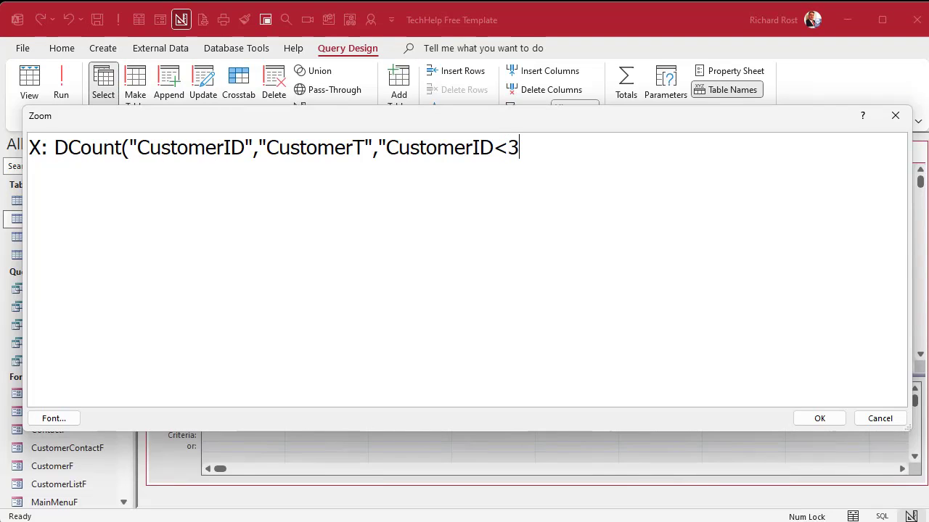
{"action": "type", "text": "\")"}
{"action": "key", "text": "BackSpace"}
{"action": "key", "text": "BackSpace"}
{"action": "key", "text": "BackSpace"}
{"action": "key", "text": "ctrl+v"}
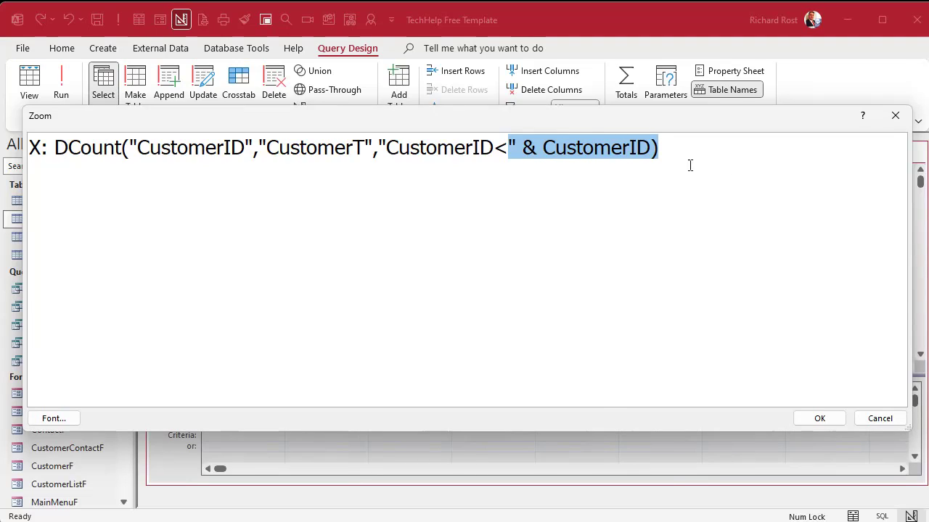
{"action": "left_click", "coordinate": [625, 151]}
{"action": "left_click_drag", "start_coordinate": [651, 148], "coordinate": [381, 154]}
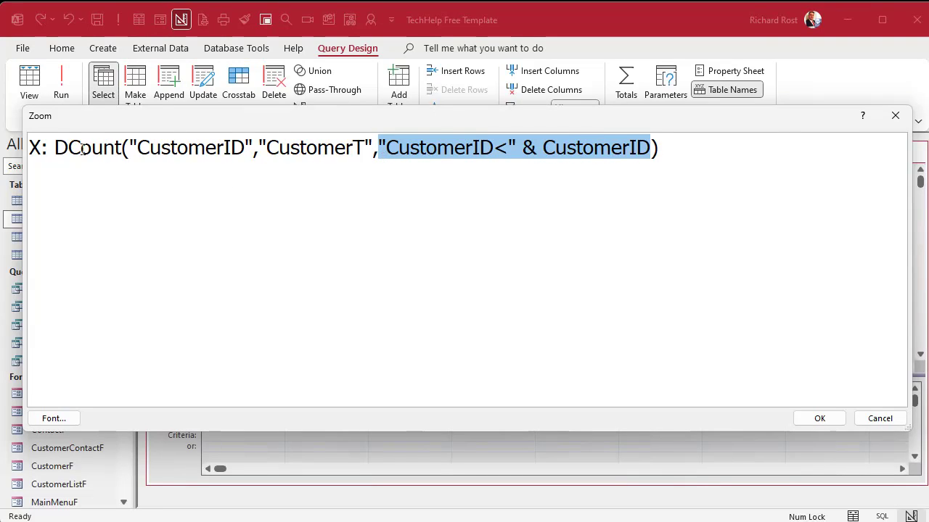
{"action": "left_click_drag", "start_coordinate": [55, 148], "coordinate": [706, 129]}
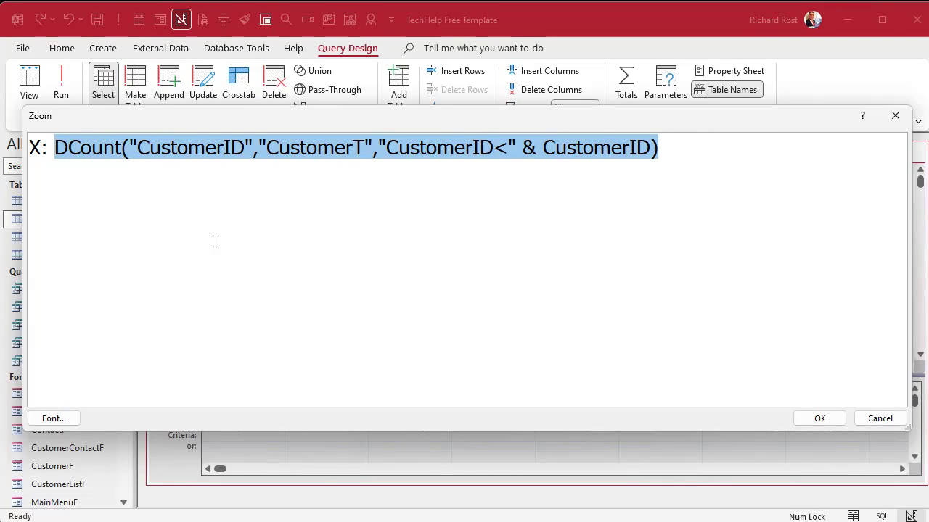
{"action": "left_click", "coordinate": [817, 421]}
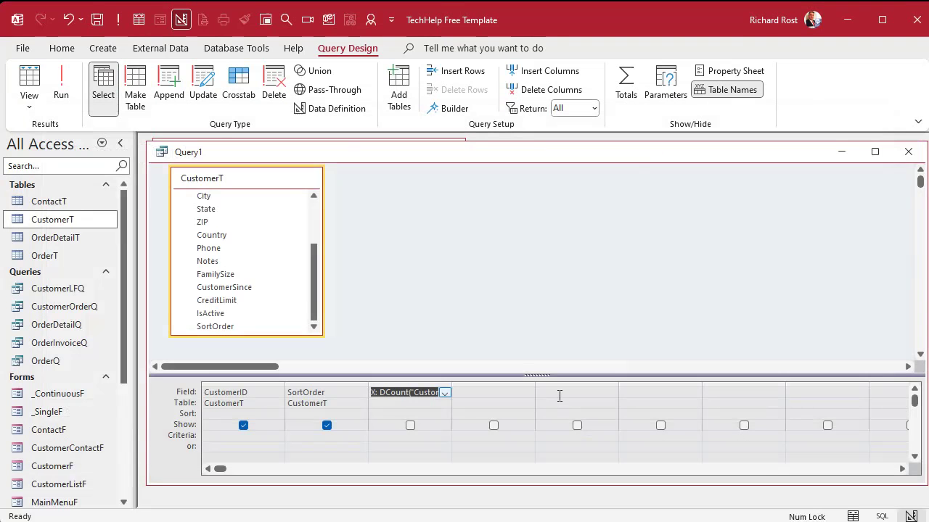
{"action": "left_click", "coordinate": [61, 81]}
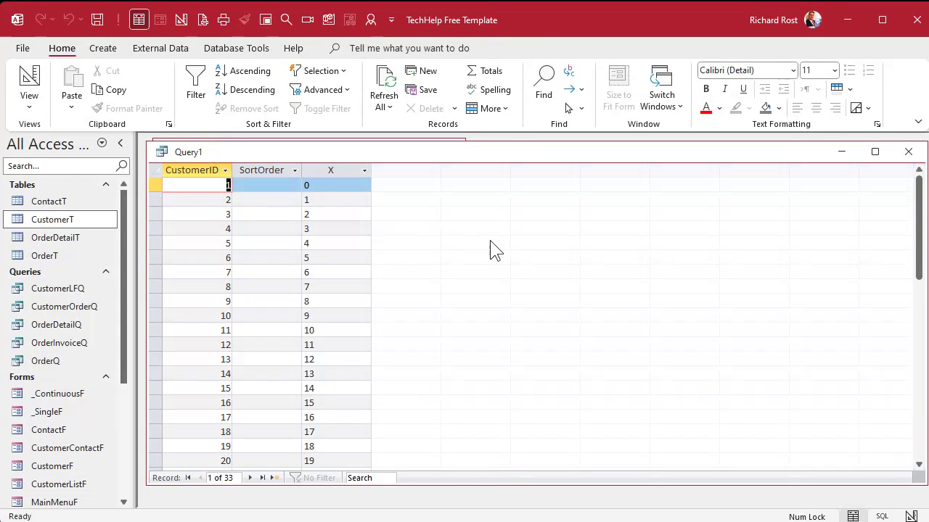
{"action": "left_click", "coordinate": [153, 186]}
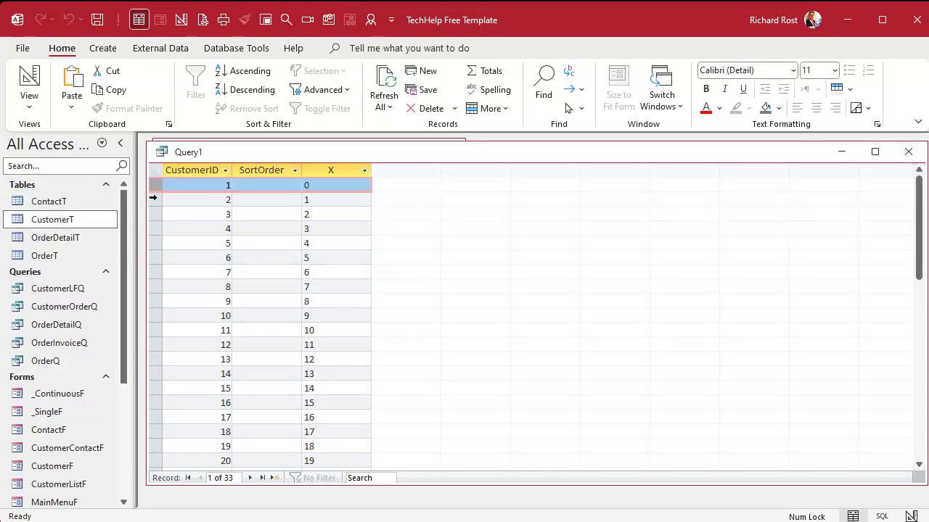
{"action": "left_click", "coordinate": [156, 200]}
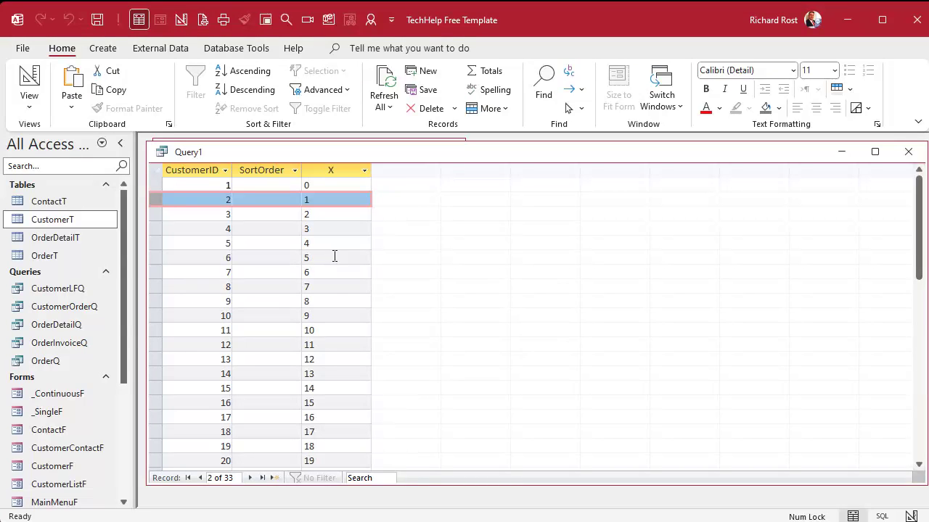
{"action": "scroll", "coordinate": [334, 398], "scroll_direction": "down", "scroll_amount": 7}
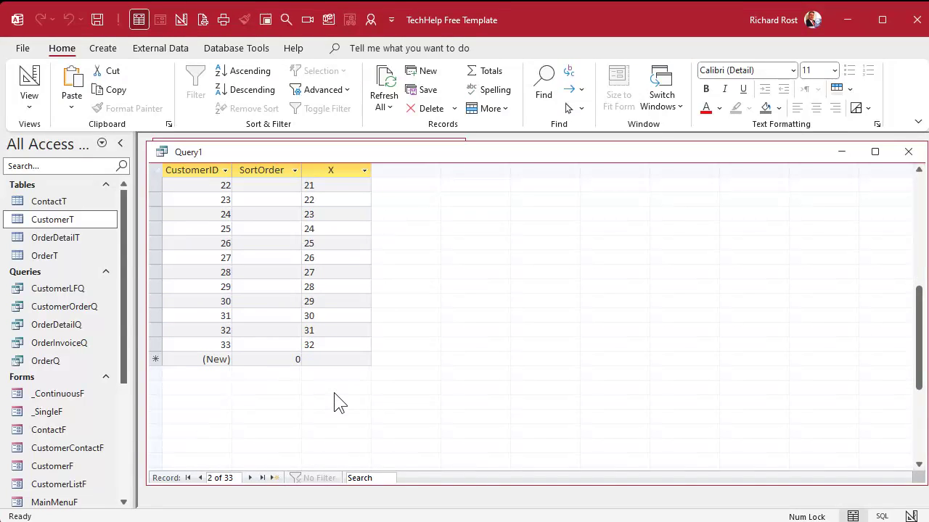
{"action": "scroll", "coordinate": [337, 399], "scroll_direction": "up", "scroll_amount": 7}
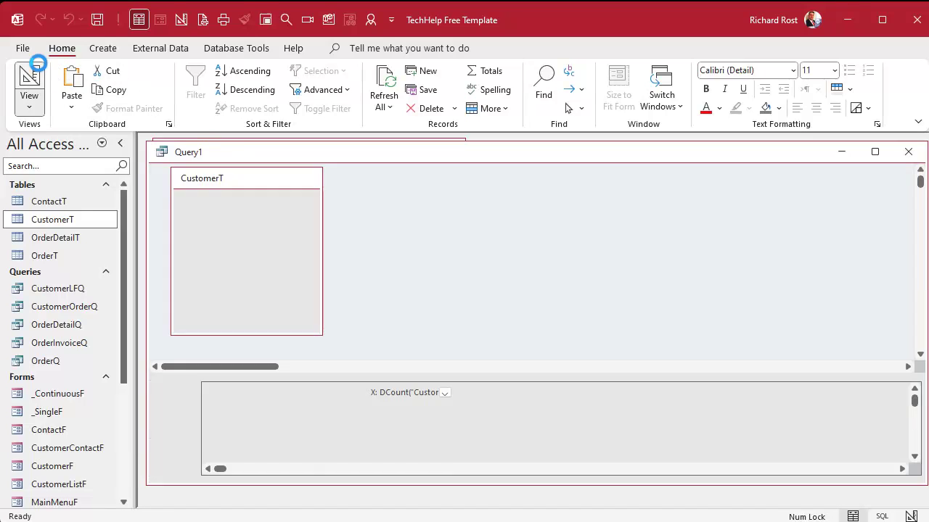
{"action": "left_click", "coordinate": [31, 78]}
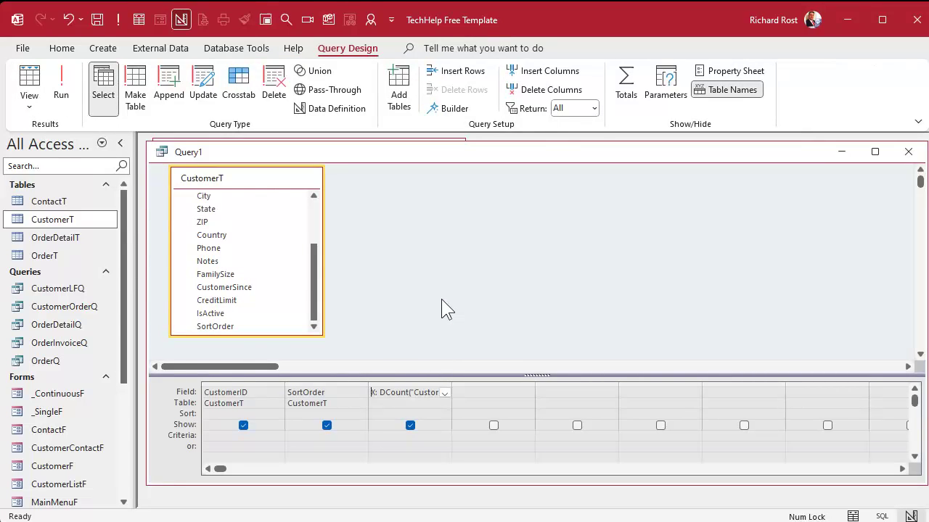
Remove the CustomerID column and cut the DCount expression out of column X.
{"action": "left_click", "coordinate": [263, 385]}
{"action": "key", "text": "Delete"}
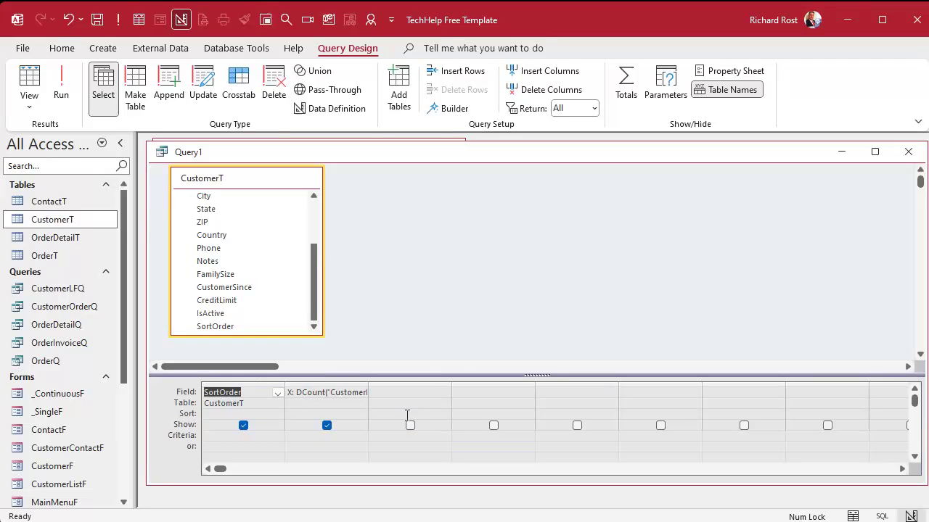
{"action": "left_click_drag", "start_coordinate": [368, 383], "coordinate": [600, 383]}
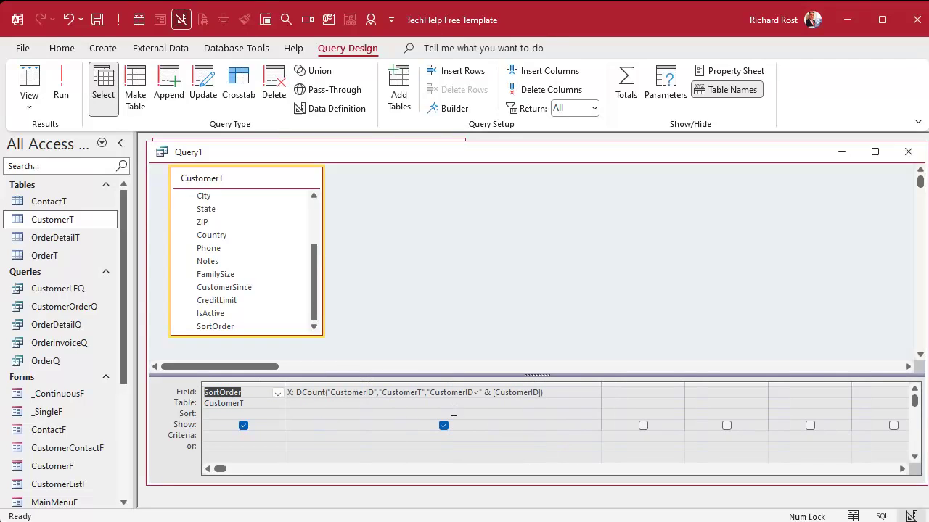
{"action": "left_click_drag", "start_coordinate": [296, 392], "coordinate": [584, 393]}
{"action": "key", "text": "ctrl+c"}
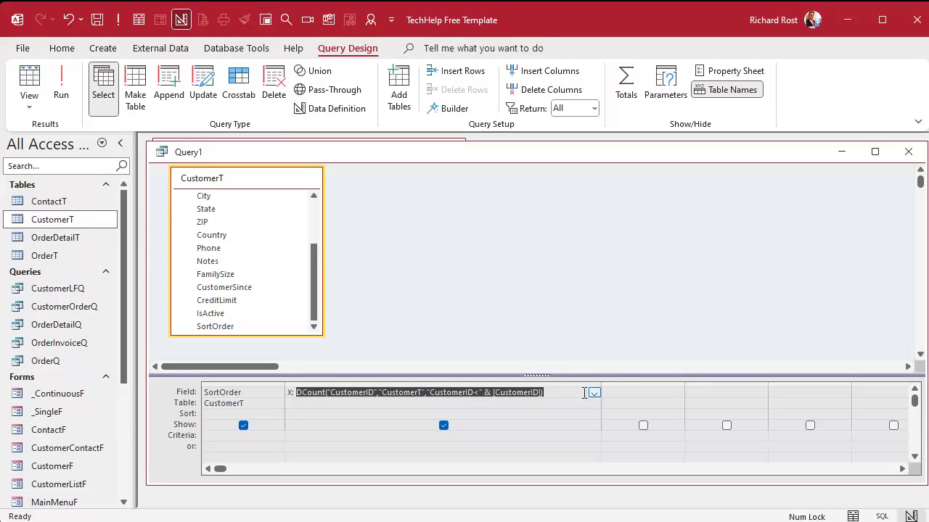
{"action": "key", "text": "Delete"}
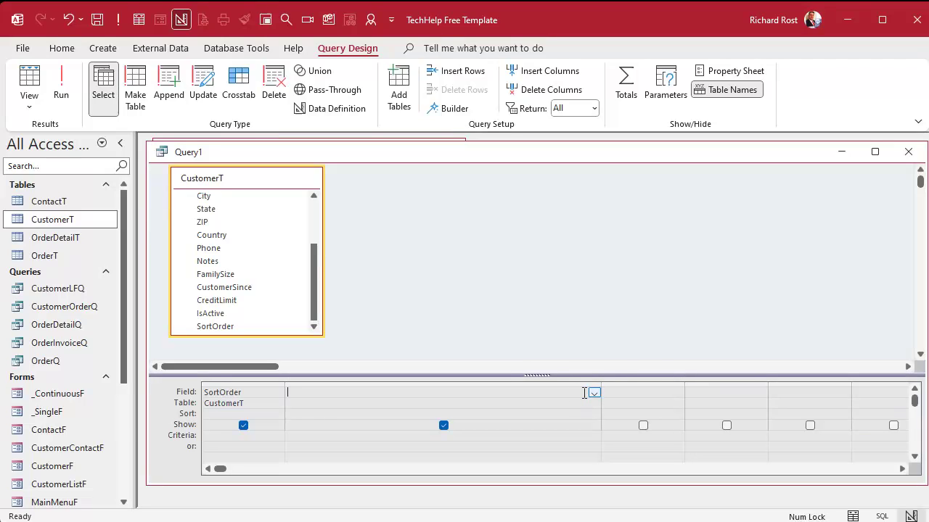
Make the query an Update query and paste the DCount expression into SortOrder's Update To cell.
{"action": "left_click", "coordinate": [203, 87]}
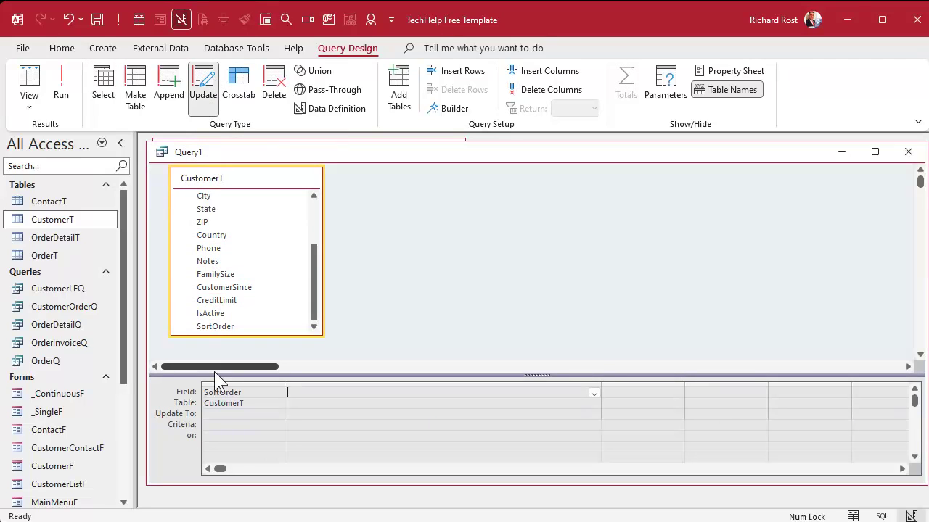
{"action": "left_click", "coordinate": [221, 416]}
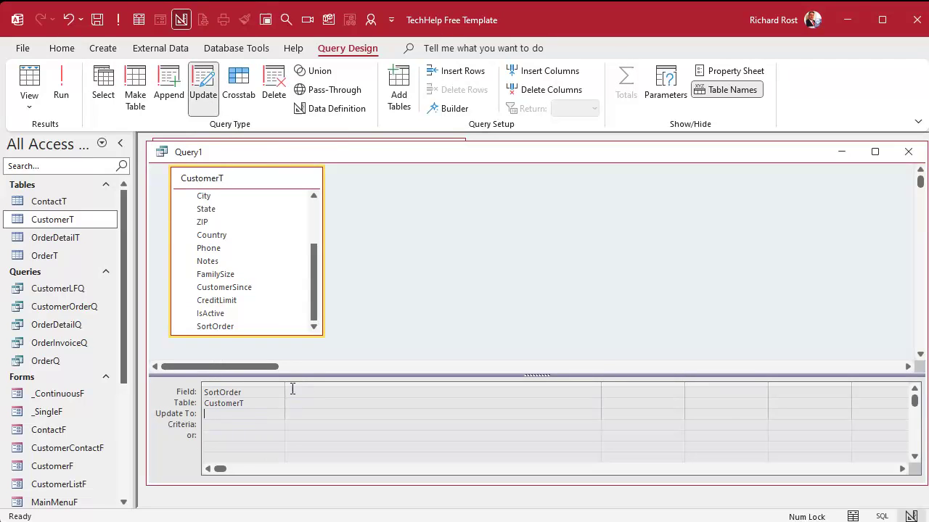
{"action": "left_click_drag", "start_coordinate": [285, 385], "coordinate": [525, 394]}
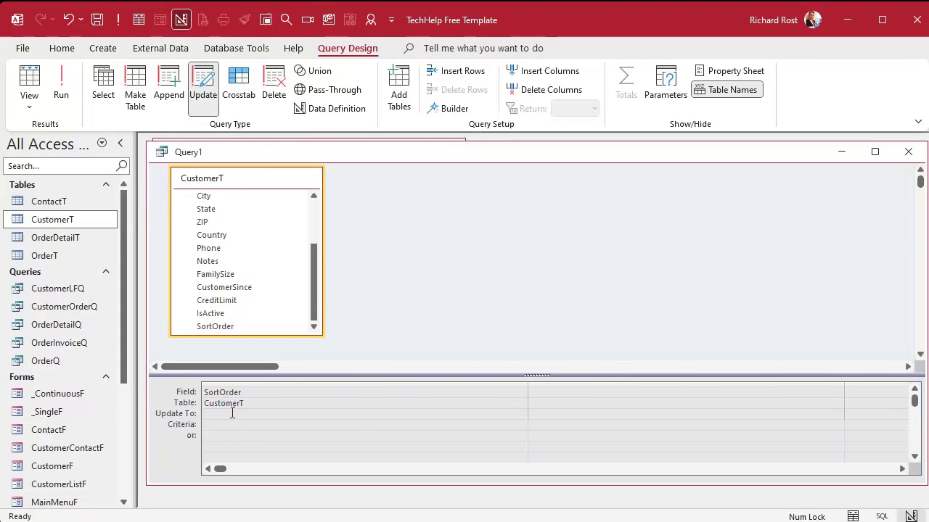
{"action": "key", "text": "ctrl+v"}
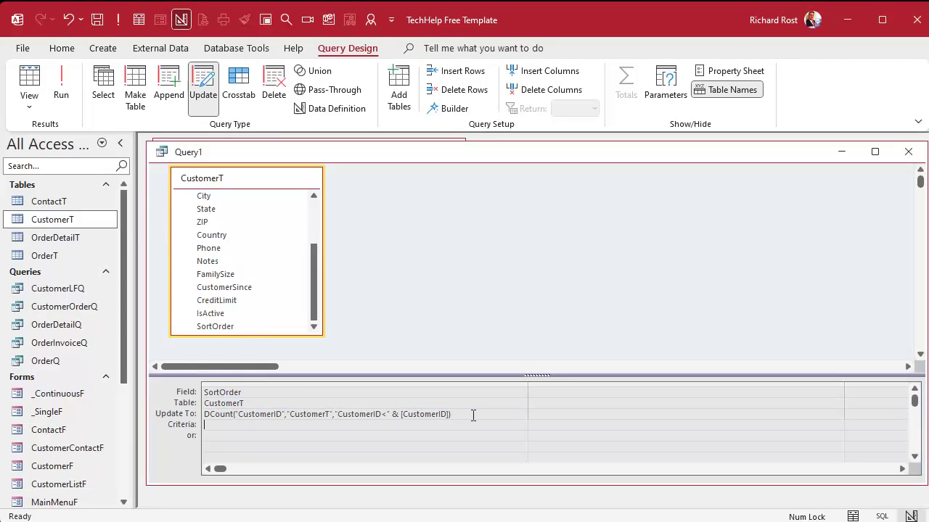
Save the update query with Ctrl+S under the name RenumberCustomerQ.
{"action": "left_click", "coordinate": [422, 258]}
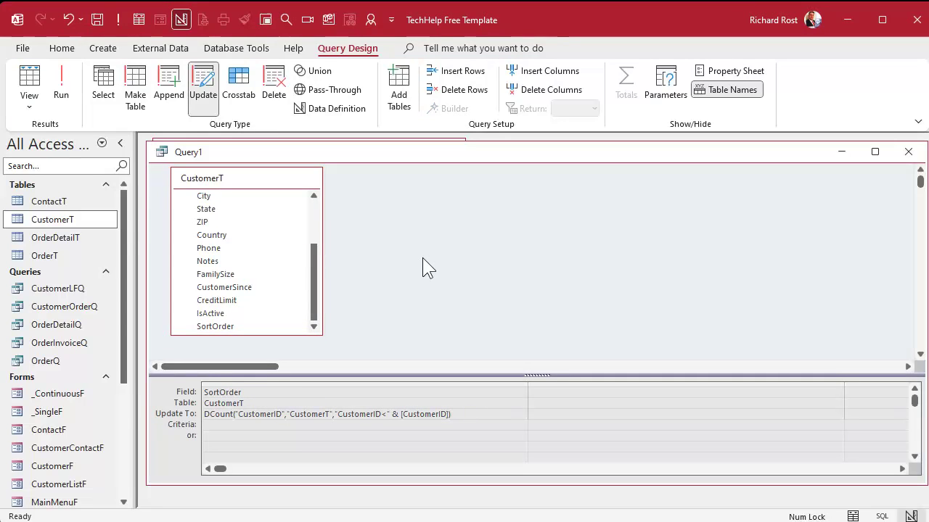
{"action": "key", "text": "ctrl+s"}
{"action": "type", "text": "Re"}
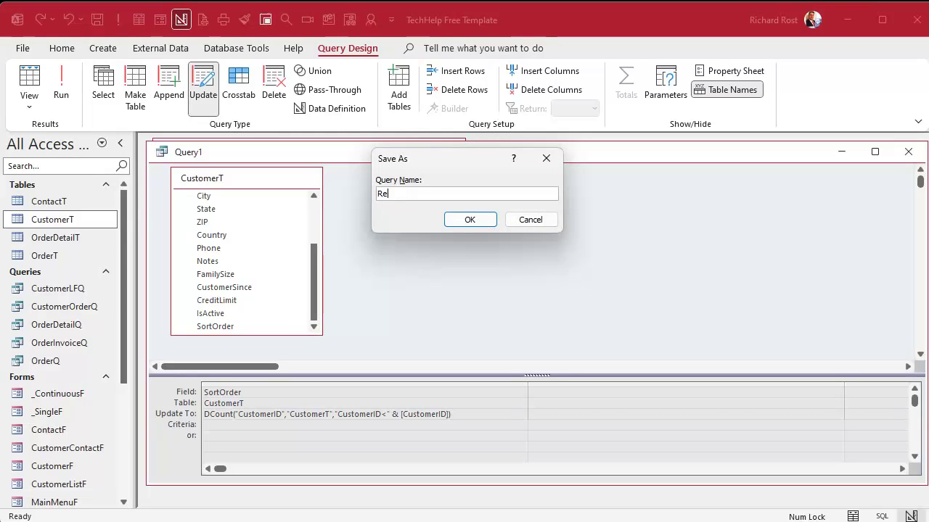
{"action": "type", "text": "numberCustomerQ"}
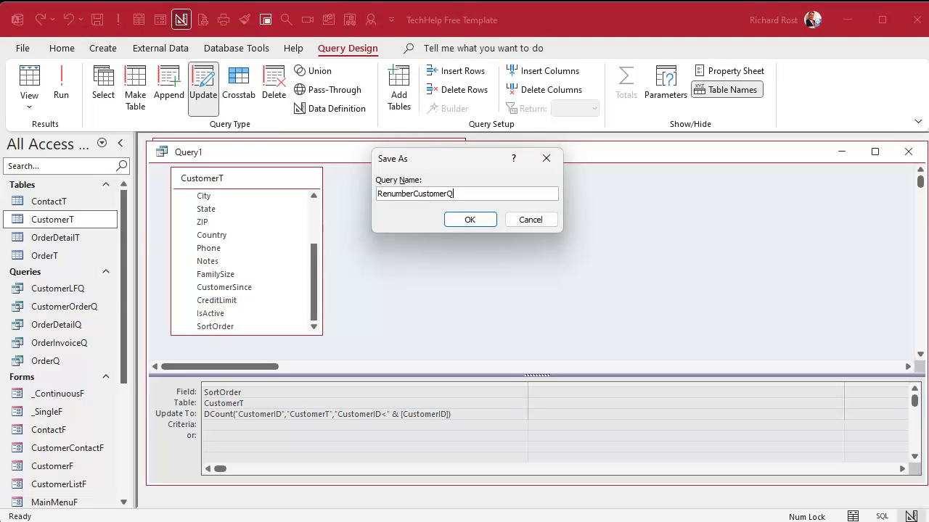
{"action": "key", "text": "Return"}
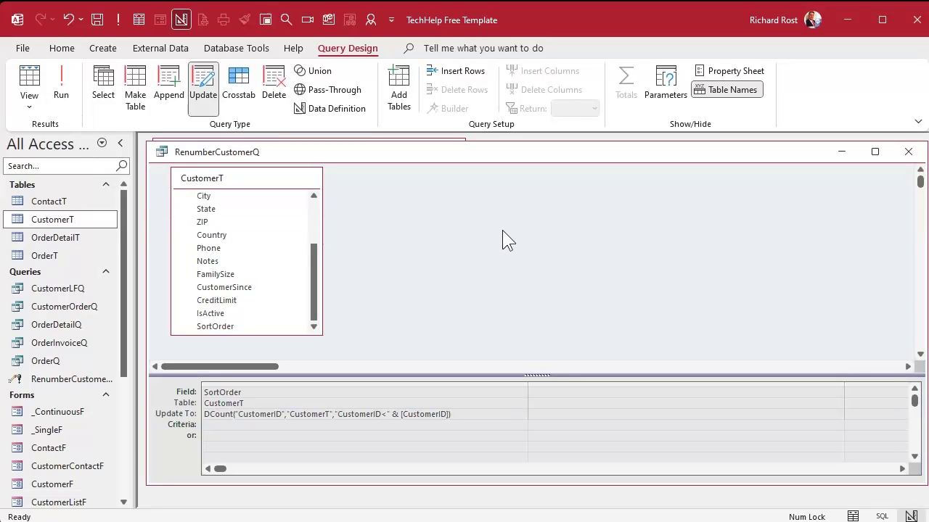
Close RenumberCustomerQ, reopen CustomerT, and select its SortOrder column to check values 0 through 32.
{"action": "left_click", "coordinate": [907, 151]}
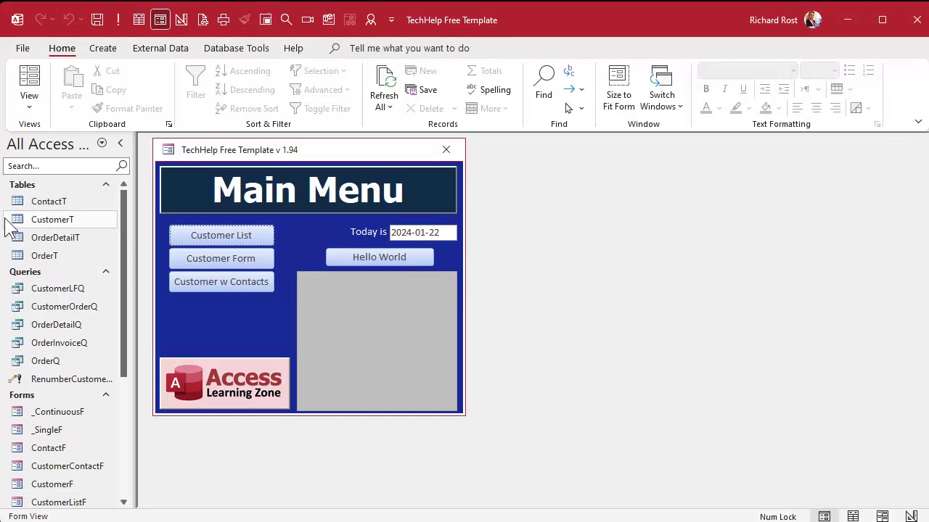
{"action": "double_click", "coordinate": [51, 220]}
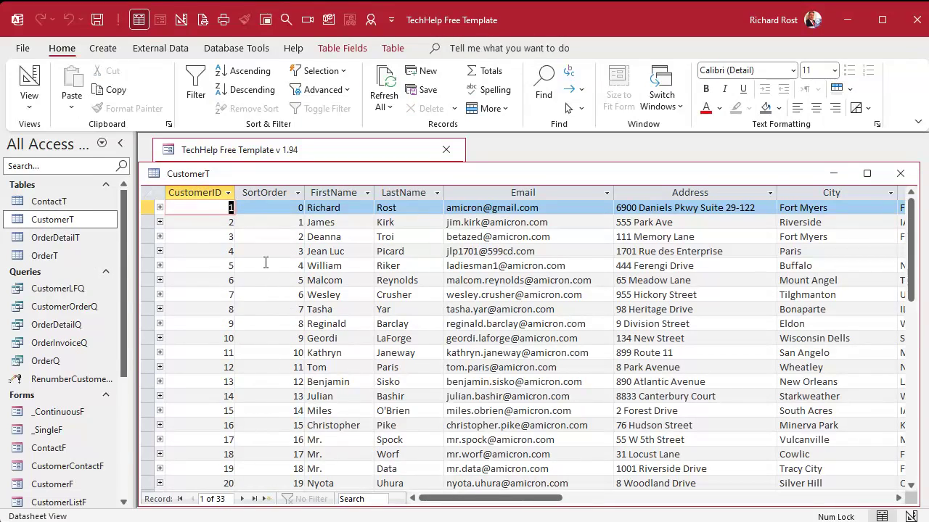
{"action": "scroll", "coordinate": [265, 262], "scroll_direction": "down", "scroll_amount": 6}
{"action": "scroll", "coordinate": [266, 263], "scroll_direction": "up", "scroll_amount": 6}
{"action": "left_click", "coordinate": [274, 192]}
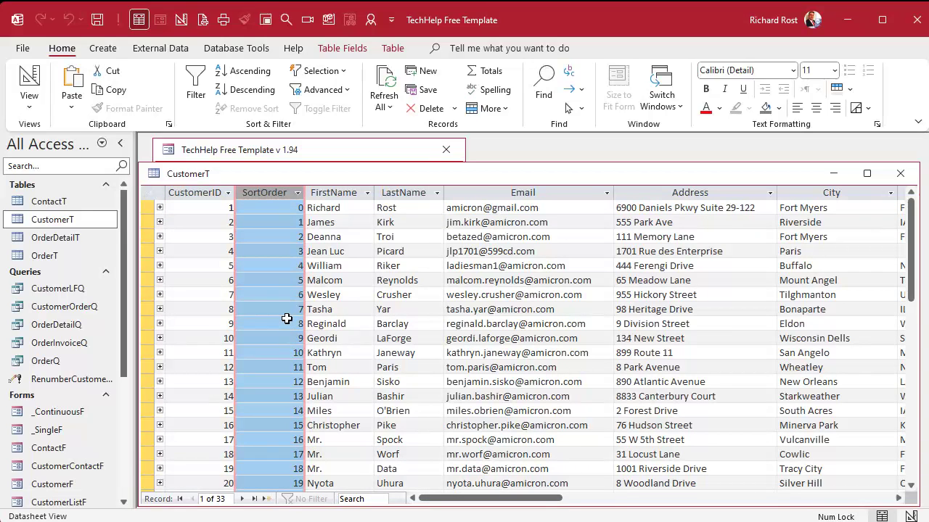
{"action": "scroll", "coordinate": [274, 308], "scroll_direction": "down", "scroll_amount": 5}
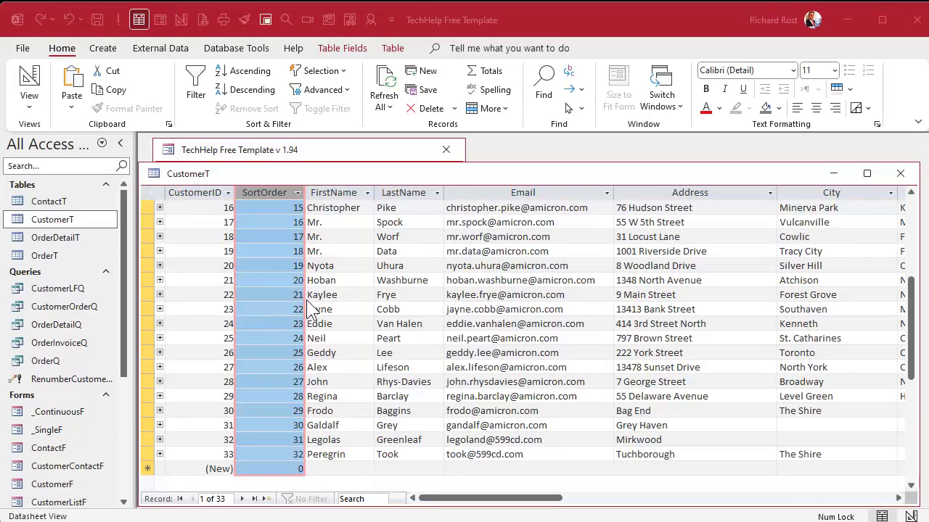
Open RenumberCustomerQ in Design View and widen the column to read SortOrder's DCount expression.
{"action": "right_click", "coordinate": [296, 172]}
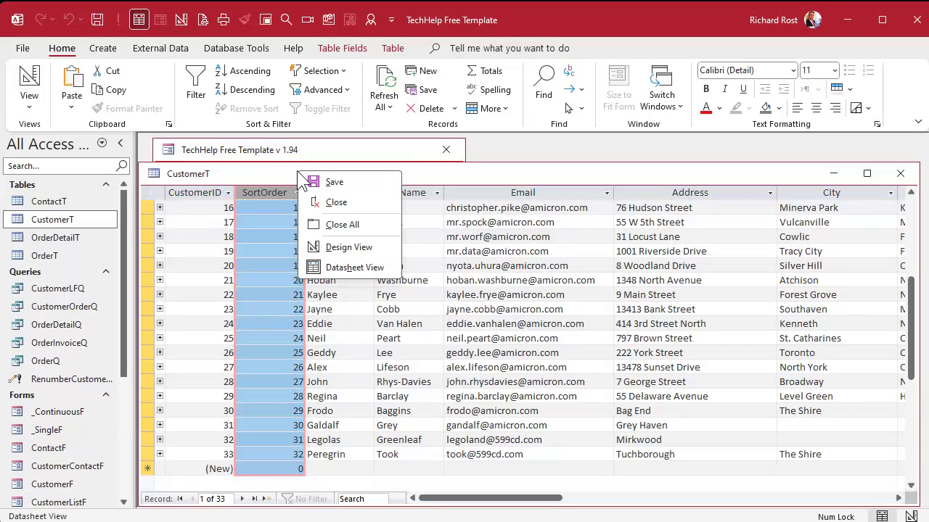
{"action": "left_click", "coordinate": [58, 378]}
{"action": "right_click", "coordinate": [61, 379]}
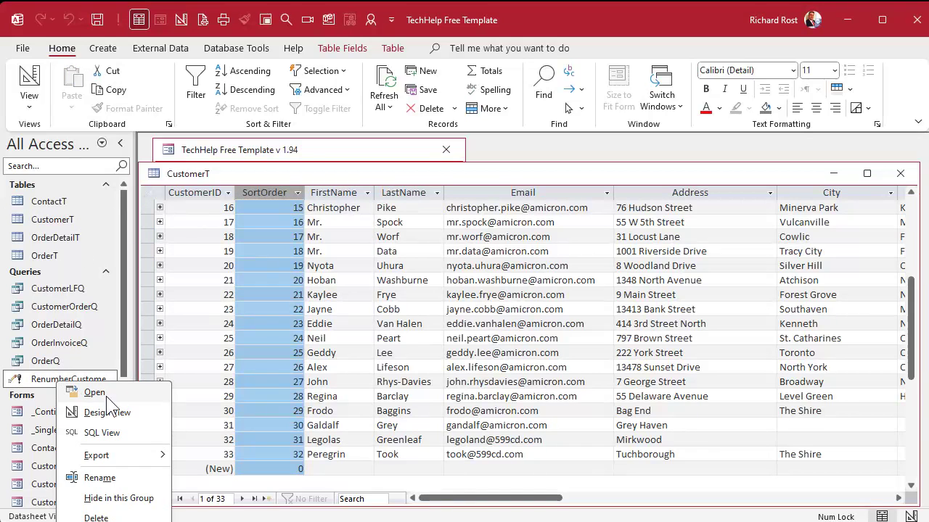
{"action": "left_click", "coordinate": [101, 410]}
{"action": "left_click_drag", "start_coordinate": [284, 376], "coordinate": [501, 376]}
{"action": "double_click", "coordinate": [214, 402]}
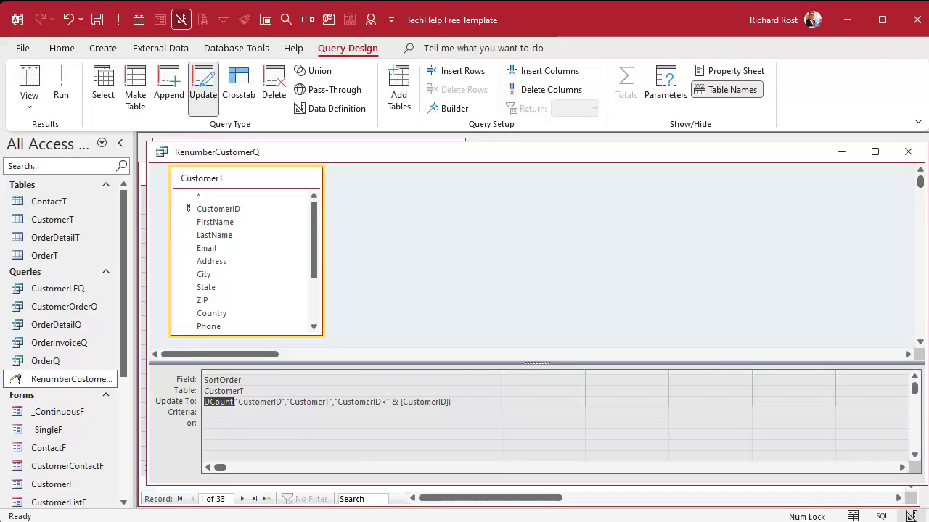